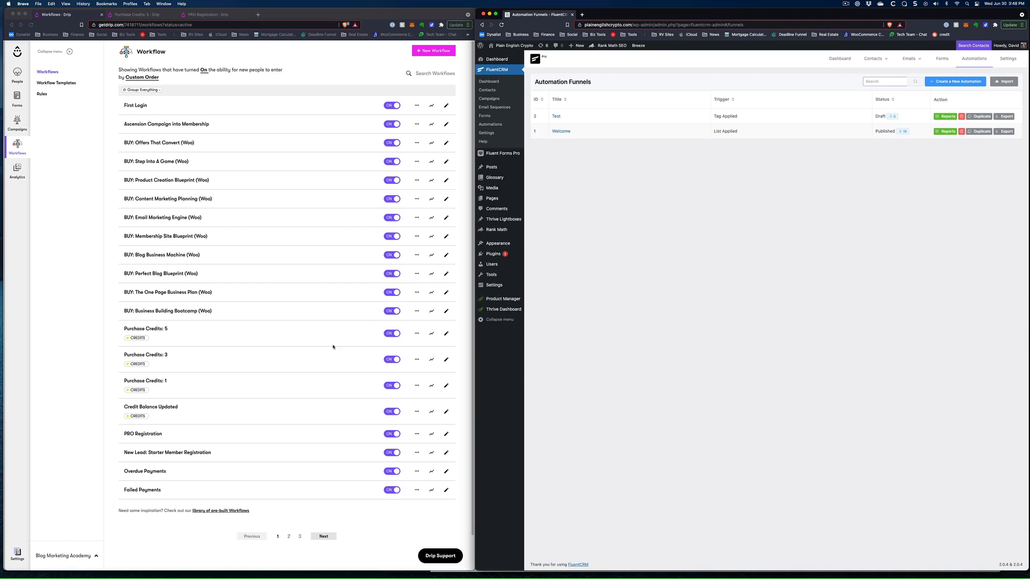
Step: Open the Purchase Credits: 5 workflow in Drip to review its actions
left_click(77, 155)
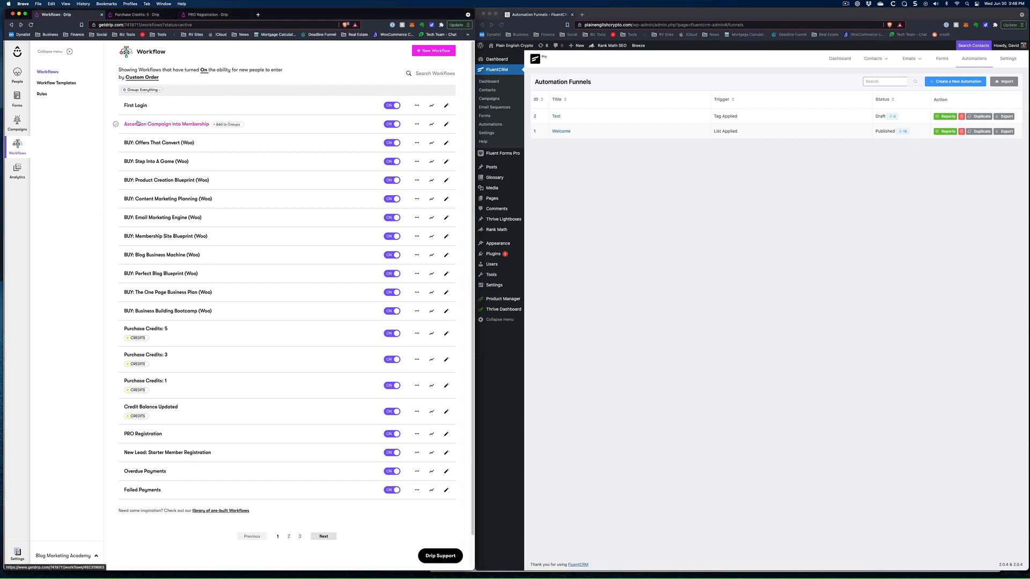
left_click(121, 12)
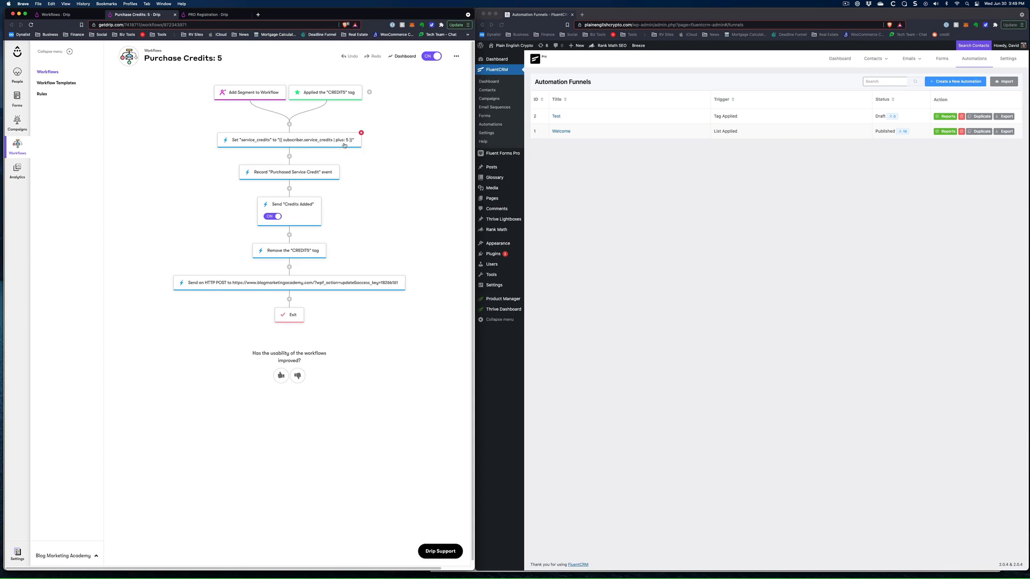
Step: Switch to FluentCRM, open the Test automation and inspect the settings of its Check Contact's Properties condition
left_click(893, 249)
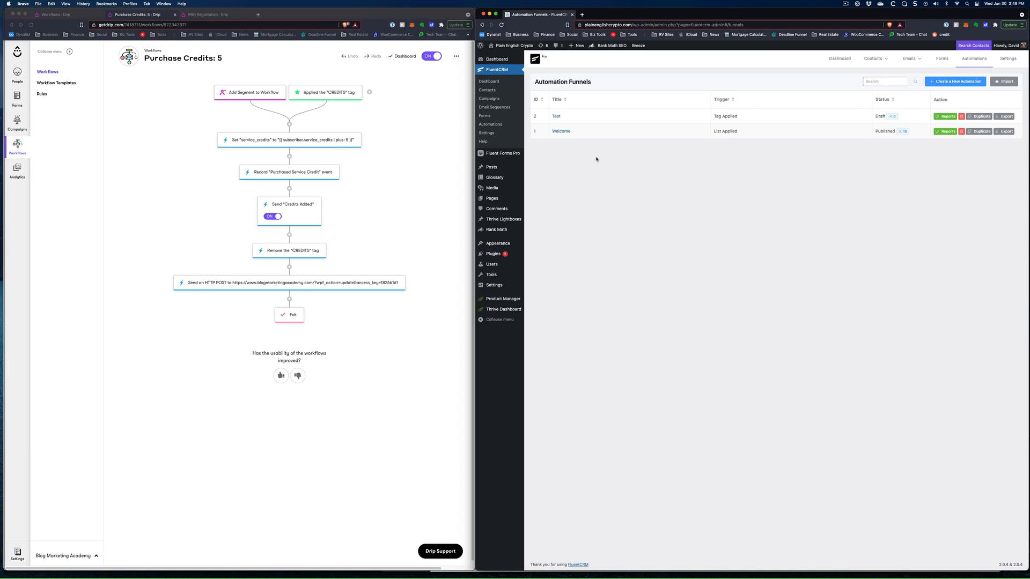
left_click(557, 117)
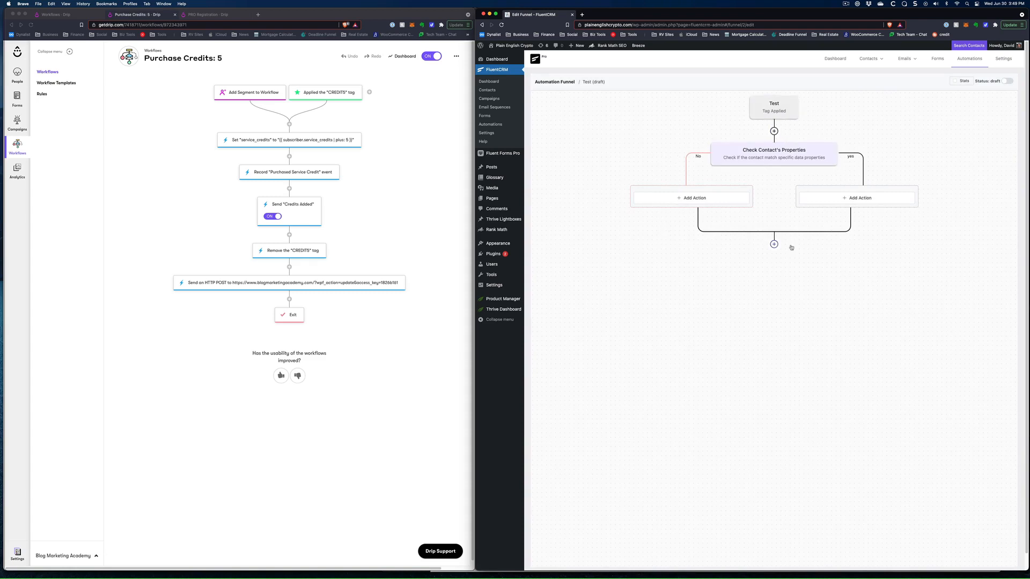
left_click(796, 156)
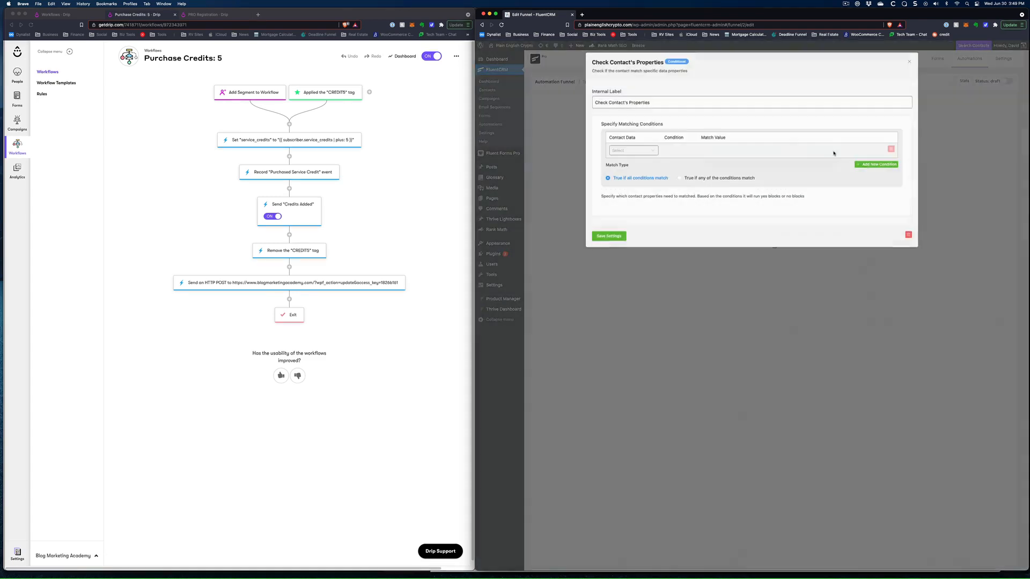
left_click(636, 153)
left_click(909, 65)
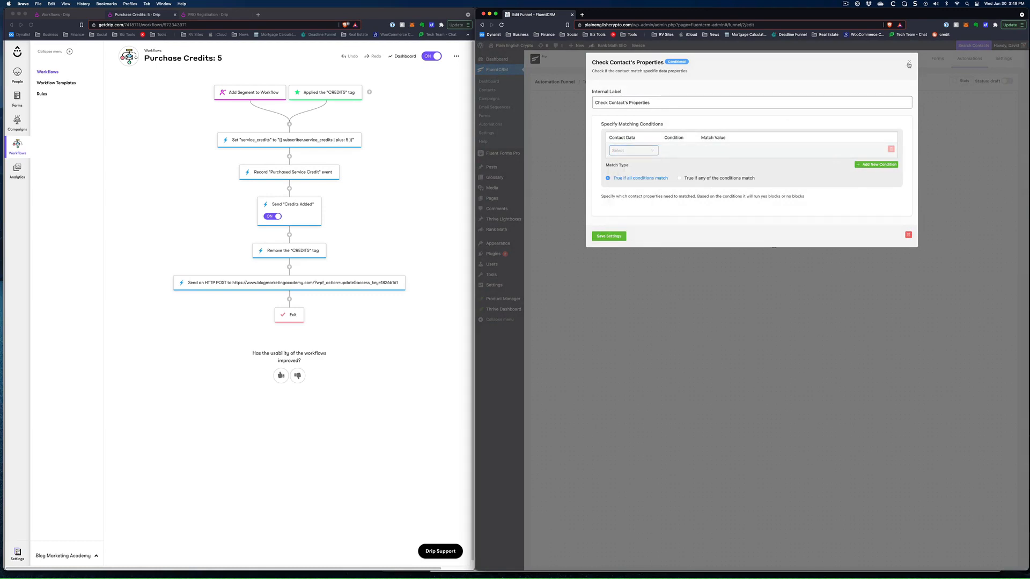
left_click(909, 65)
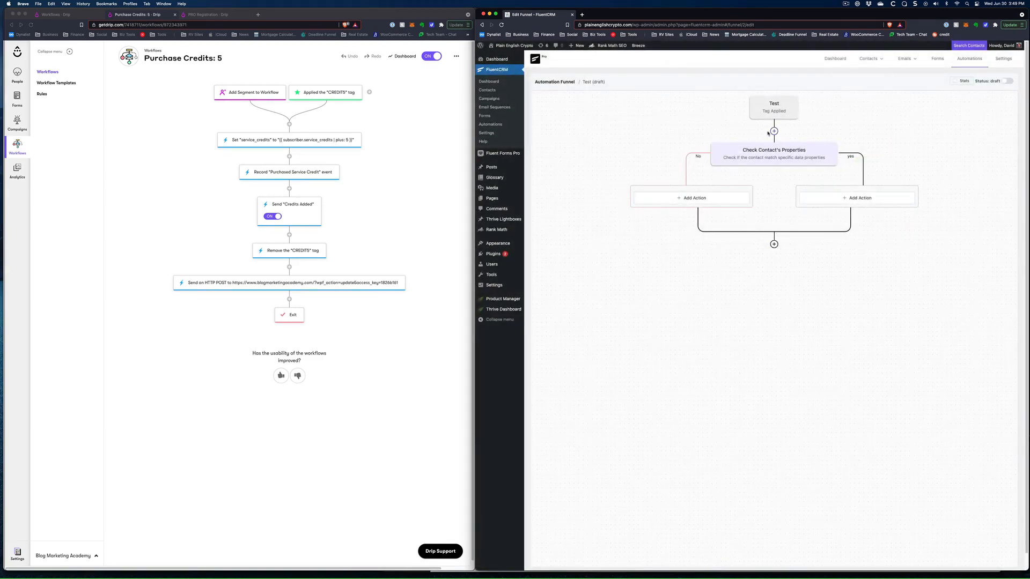
Step: Add an Update Contact Property action to the No branch and choose Balance as the contact property
left_click(707, 202)
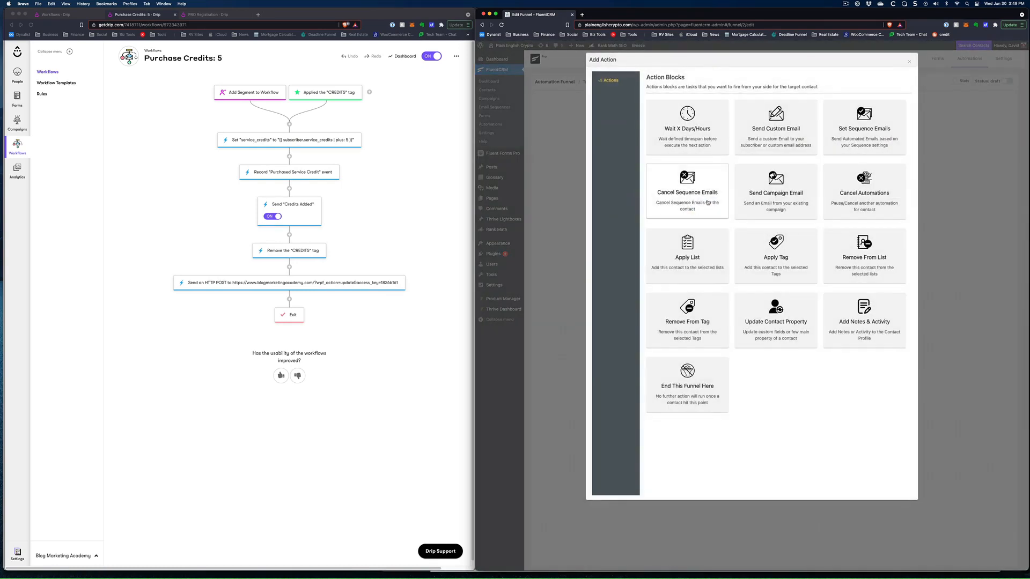
left_click(782, 342)
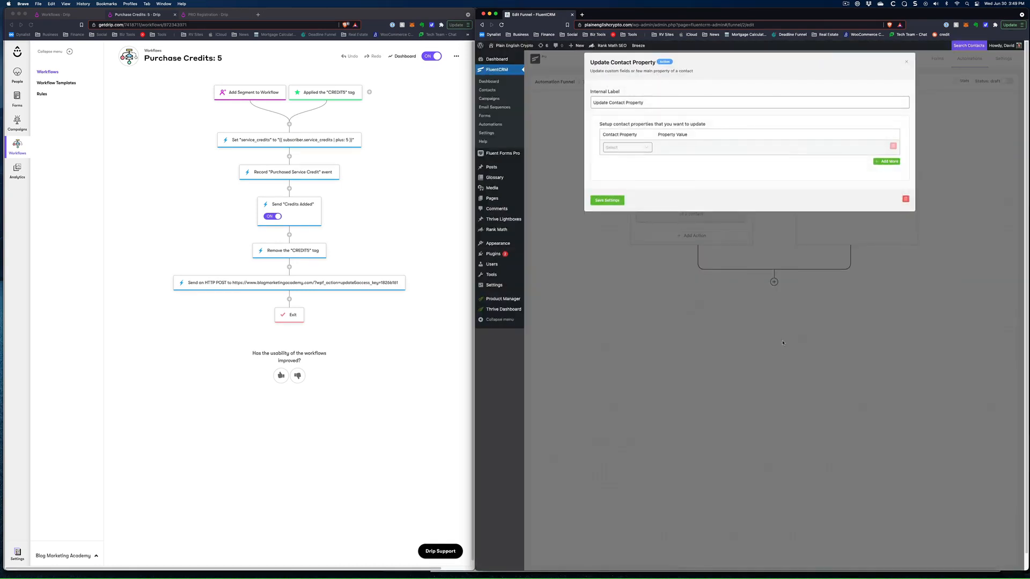
left_click(632, 150)
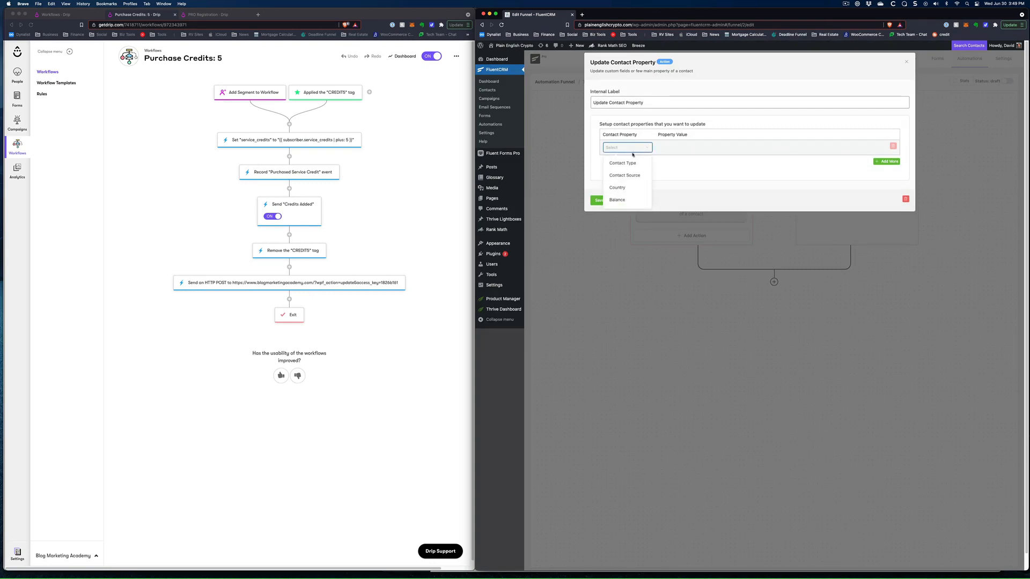
left_click(617, 200)
left_click(816, 149)
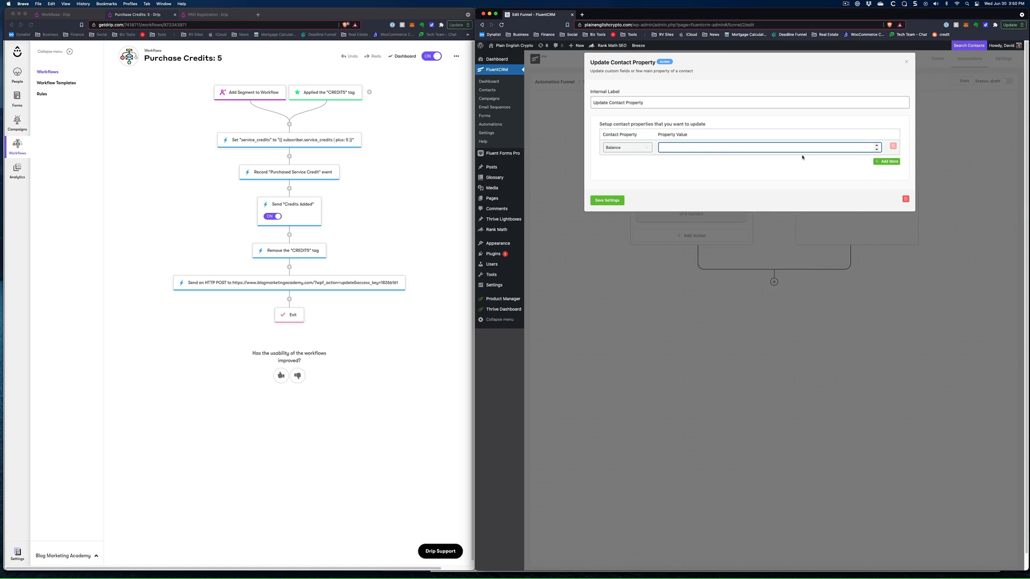
left_click(907, 64)
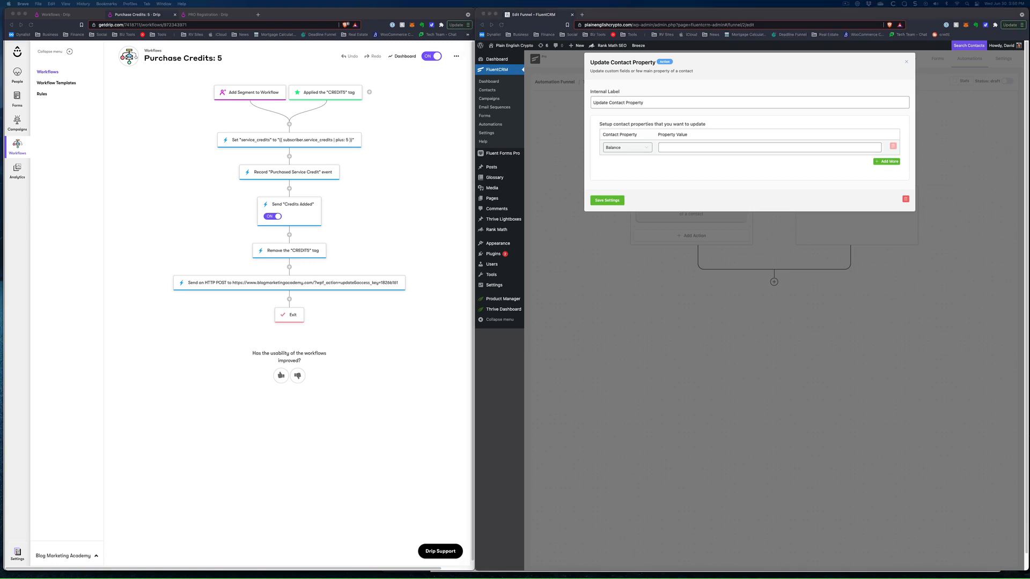
Step: Open automatorwp.com in a new tab and go to its list of all triggers, actions and filters
left_click(582, 13)
type("auto")
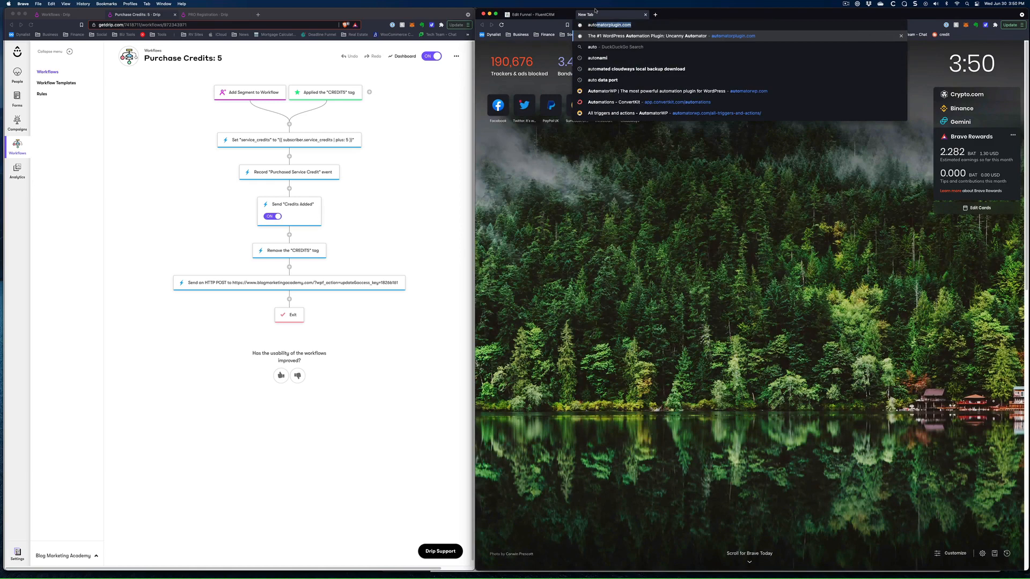
type("matorwp.com")
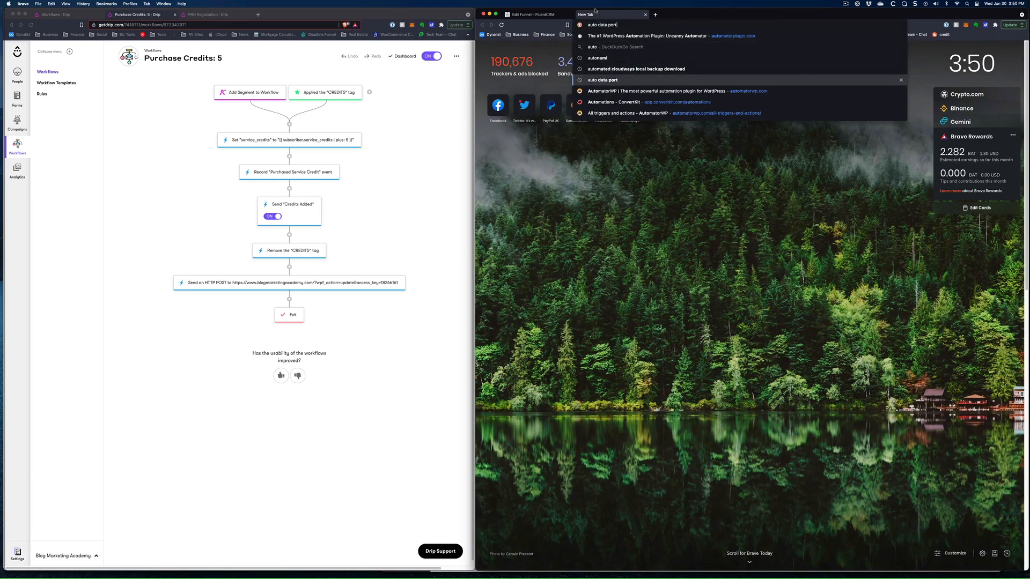
key("Return")
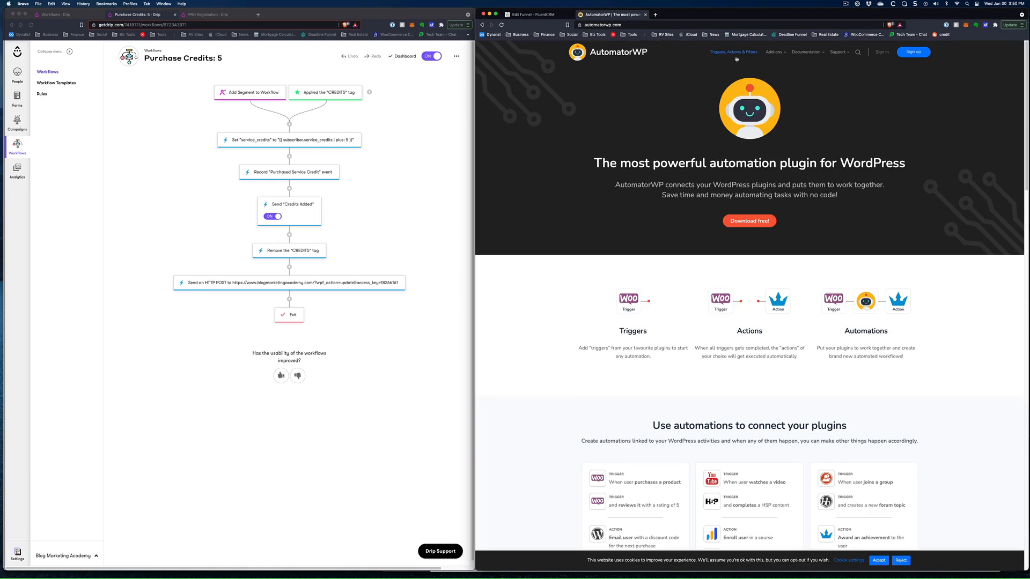
left_click(738, 53)
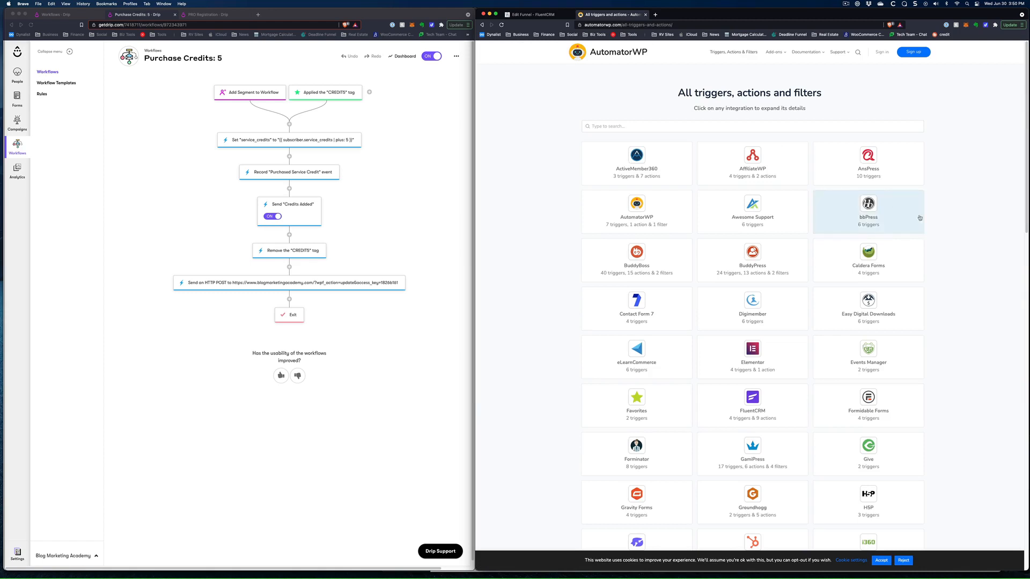
Step: Expand the WordPress integration and examine its actions for incrementing or decrementing post meta and user meta
scroll(959, 205, "down", 20)
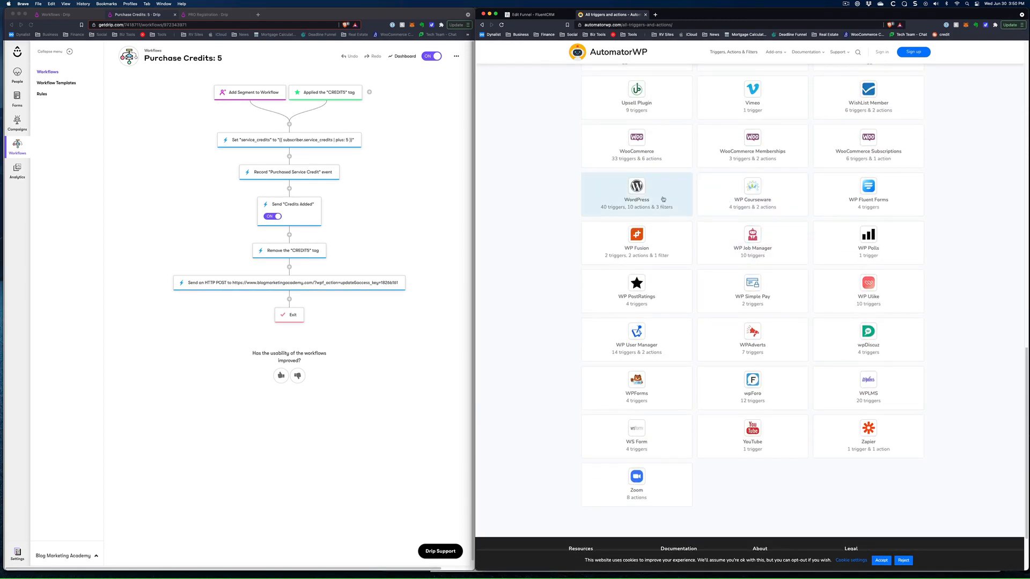
left_click(639, 189)
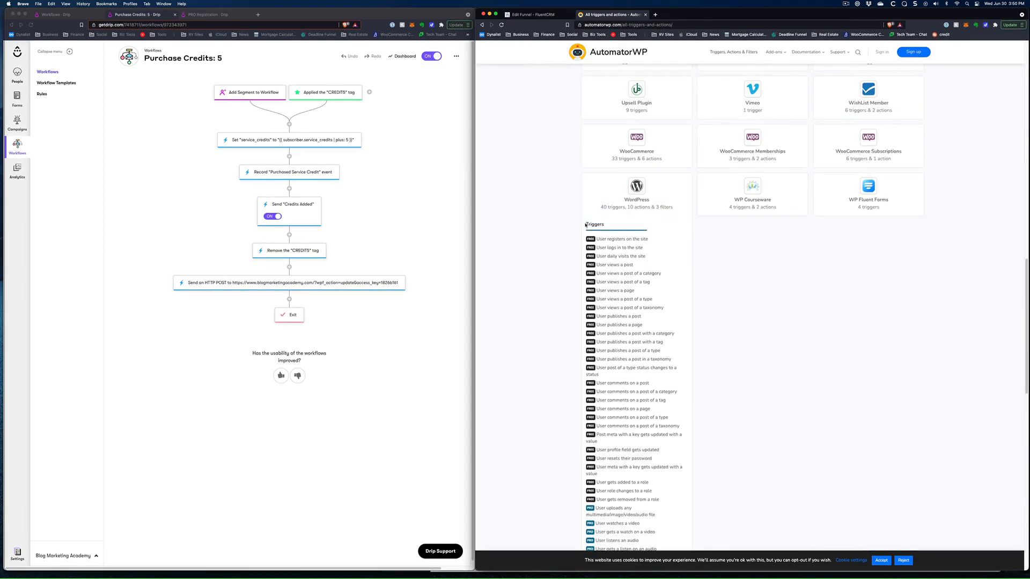
scroll(607, 225, "down", 10)
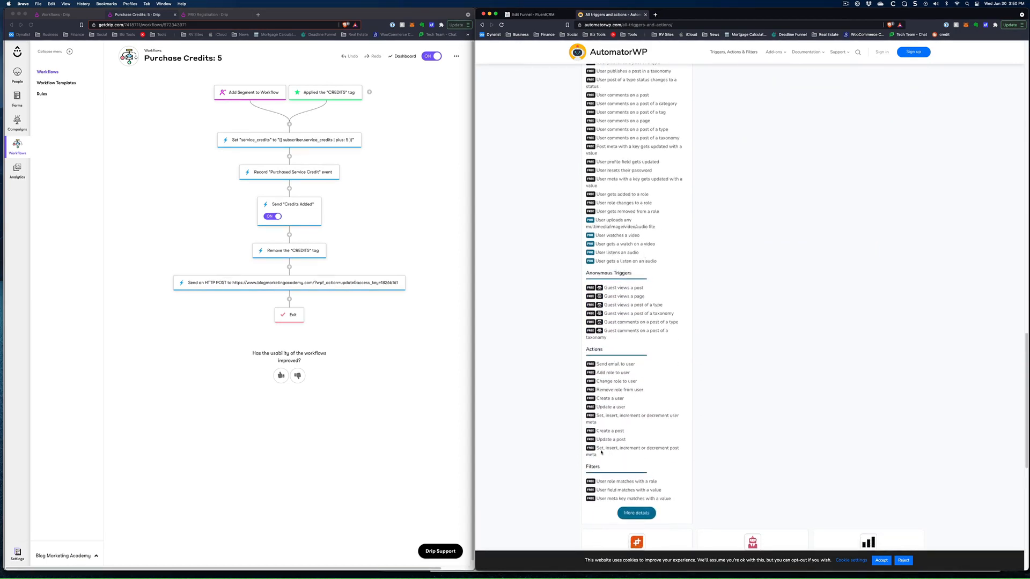
left_click_drag(598, 449, 603, 455)
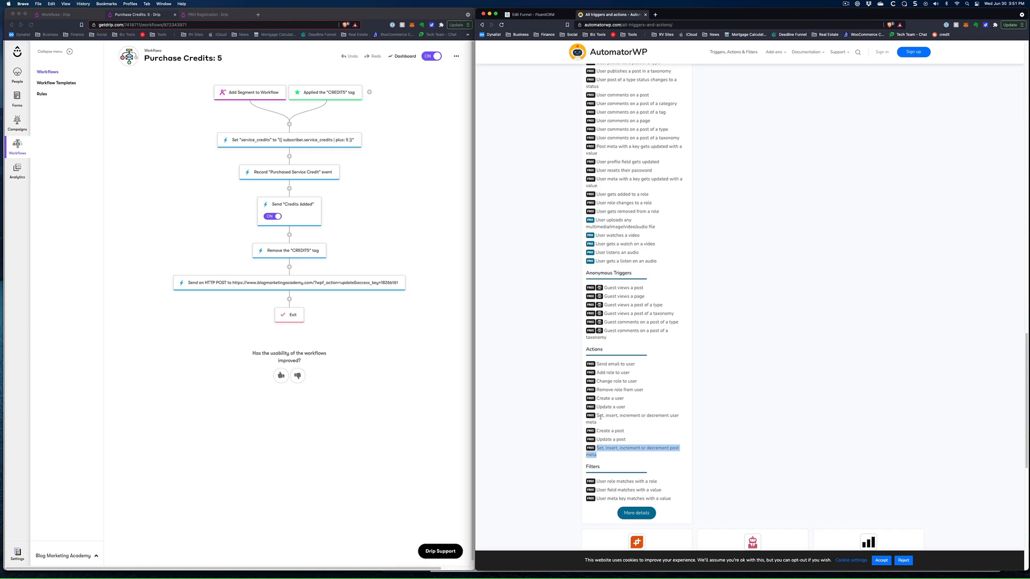
left_click_drag(597, 415, 600, 422)
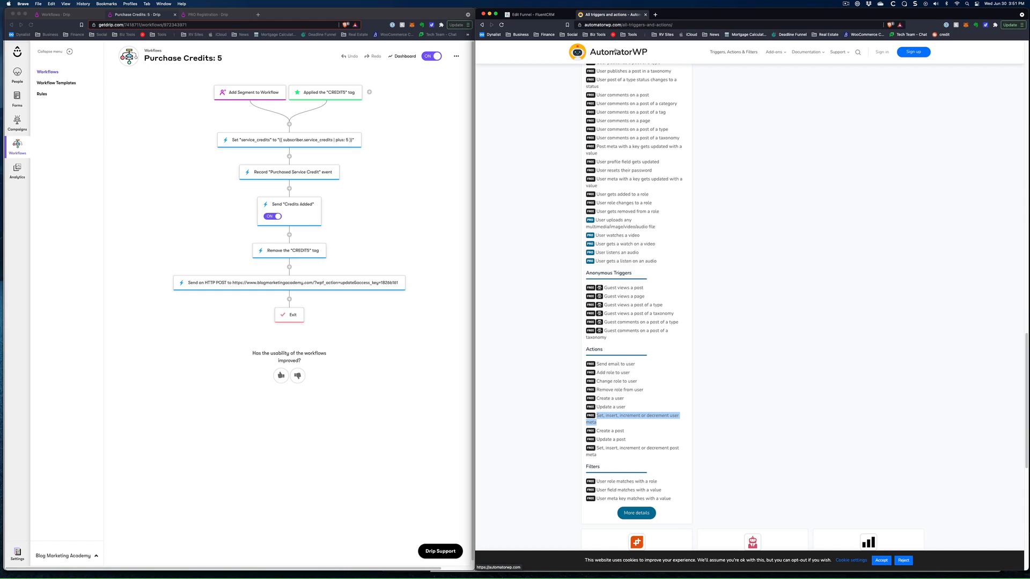
Step: Return to the Test automation in FluentCRM and close the Update Contact Property settings
left_click(367, 213)
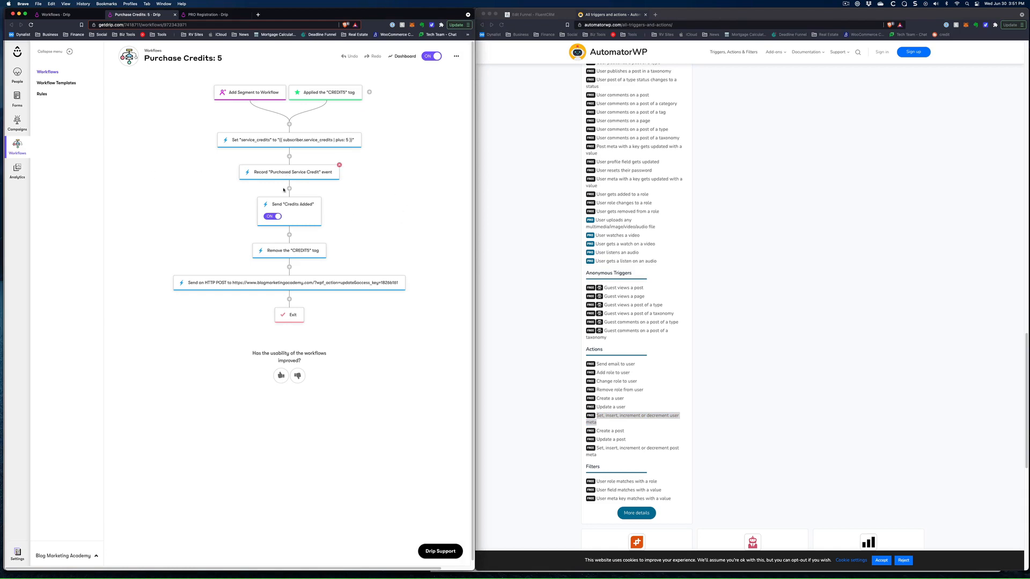
left_click(745, 111)
left_click(546, 15)
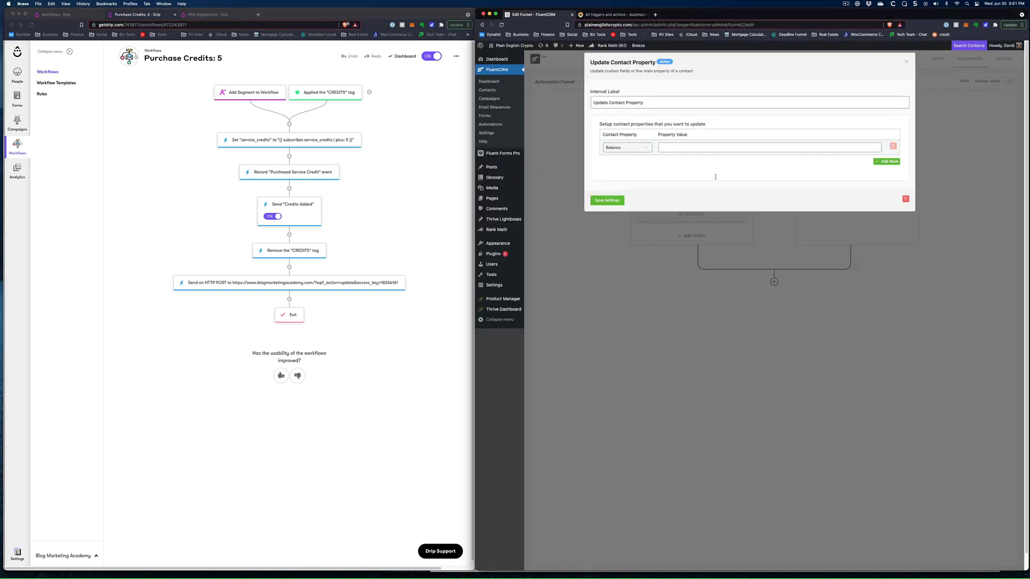
left_click(907, 62)
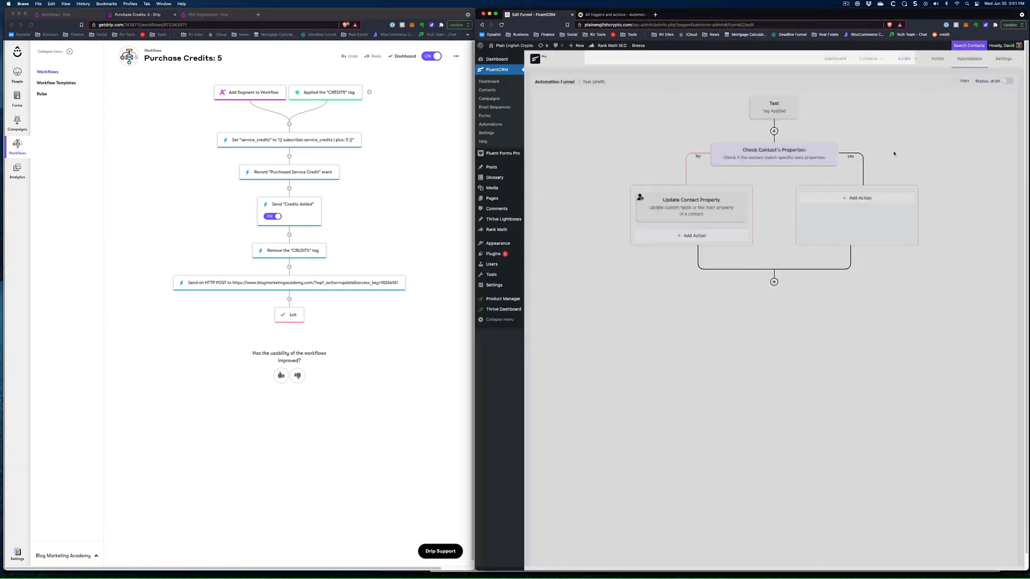
Step: Bring up the action blocks for the Yes branch and compare them with Drip's Purchase Credits: 5 workflow
left_click(860, 198)
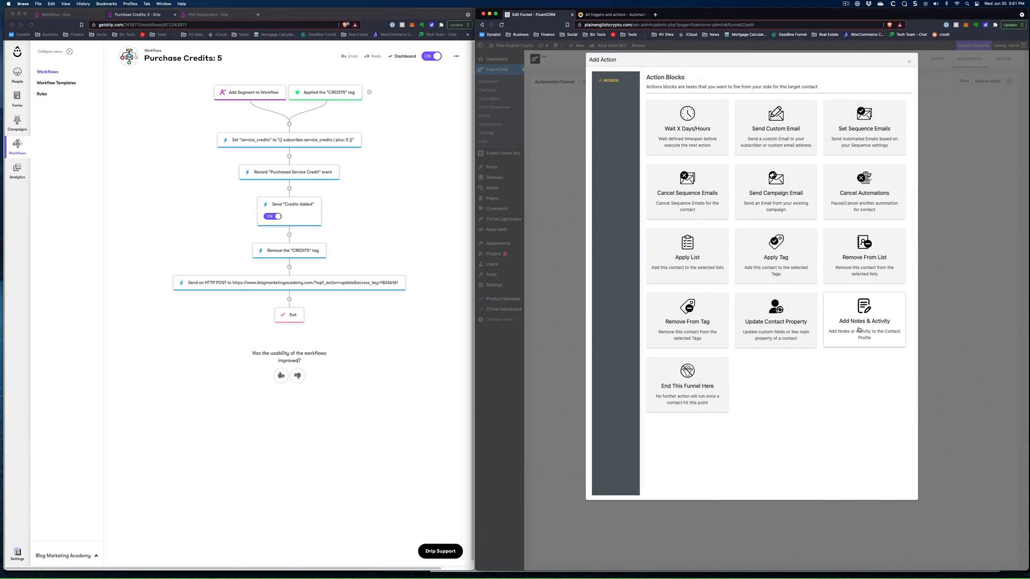
left_click(397, 221)
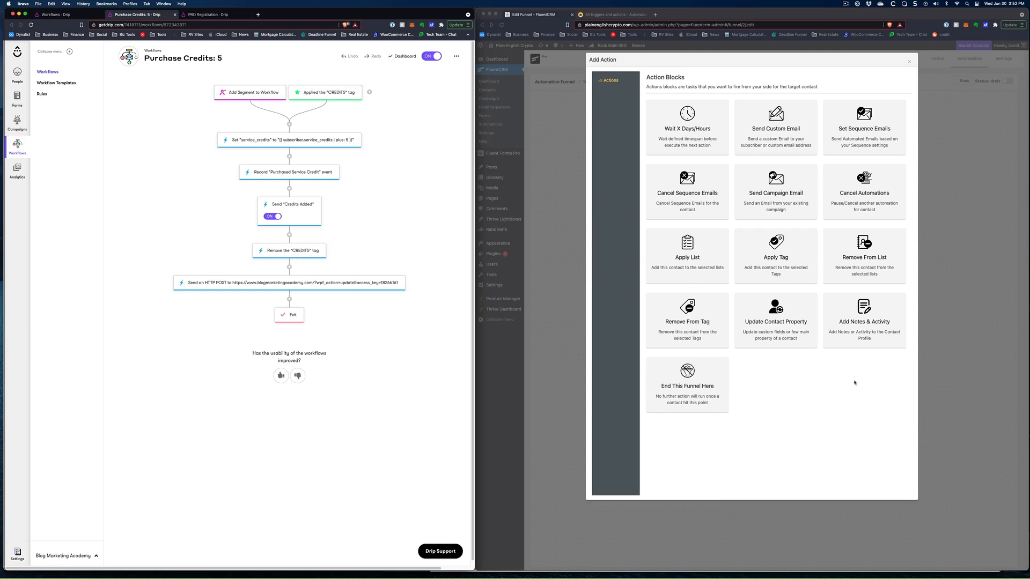
left_click(807, 361)
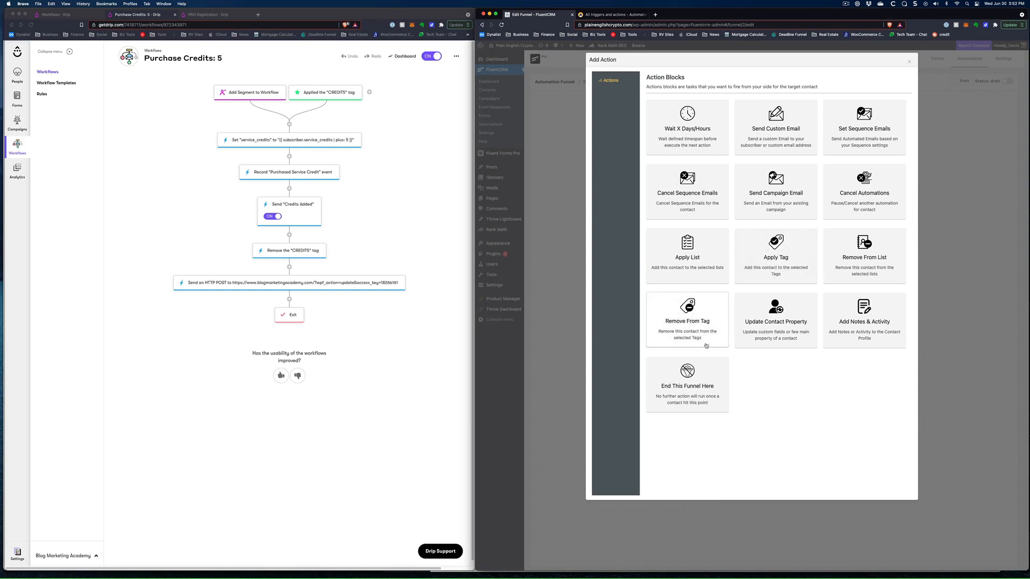
left_click(372, 250)
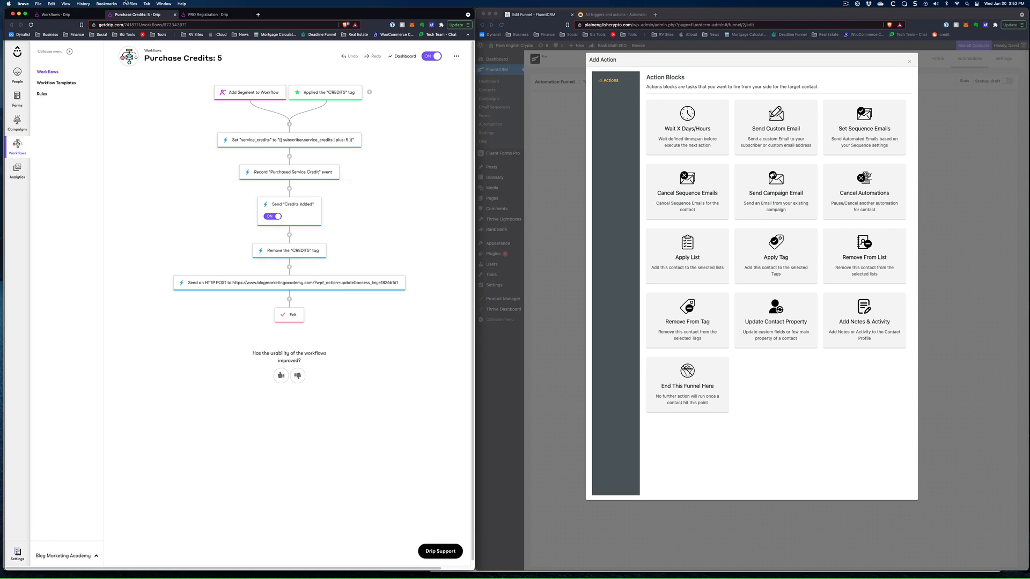
Step: Open Drip's PRO Registration workflow for reference, and add an Update Contact Property action to the Yes branch in FluentCRM without choosing a property
left_click(209, 14)
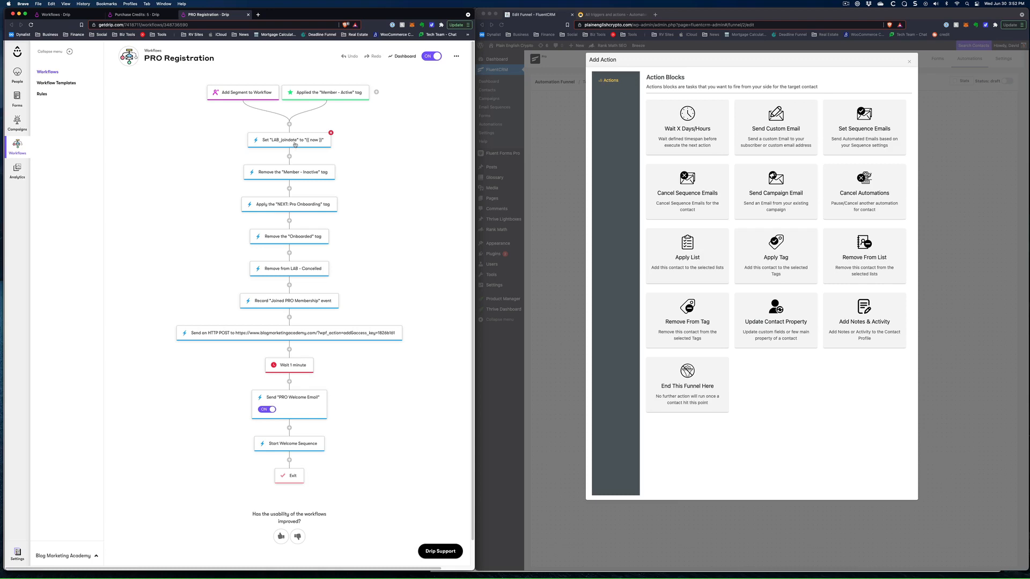
left_click(781, 364)
left_click(776, 322)
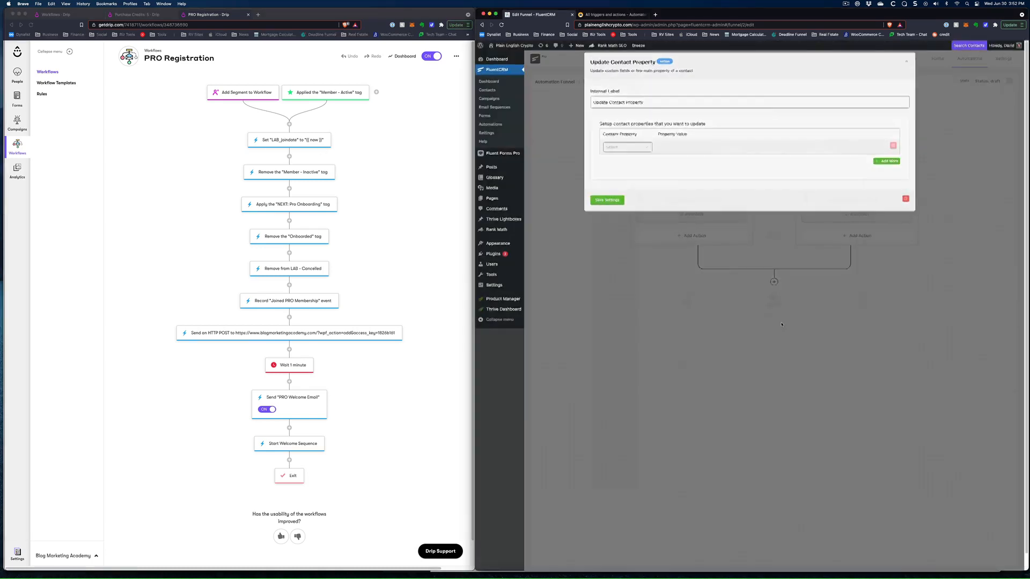
left_click(643, 150)
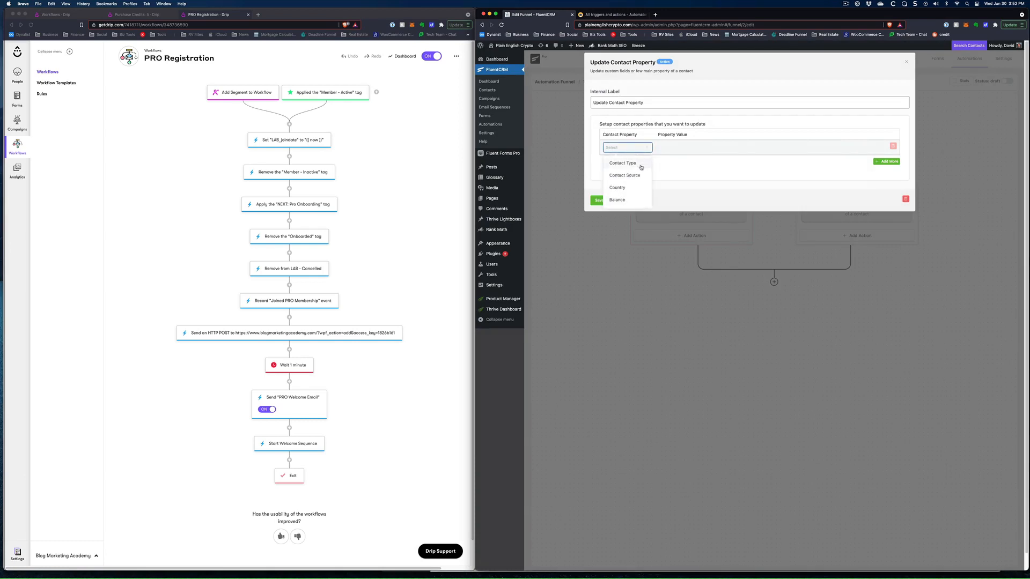
left_click(639, 151)
left_click(726, 181)
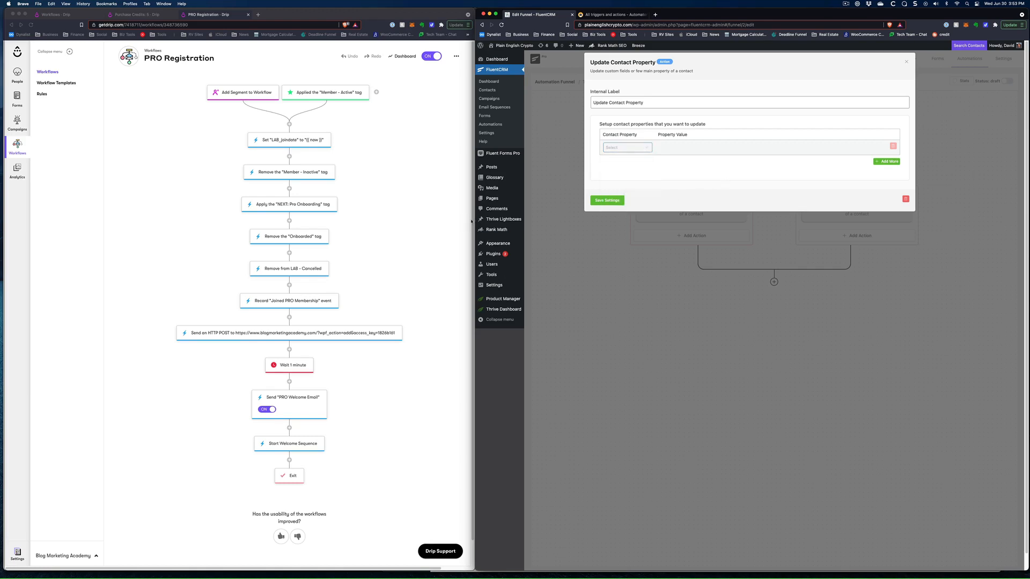
left_click(906, 62)
Step: Bring up the action blocks for the No branch and compare them with the PRO Registration workflow
left_click(700, 236)
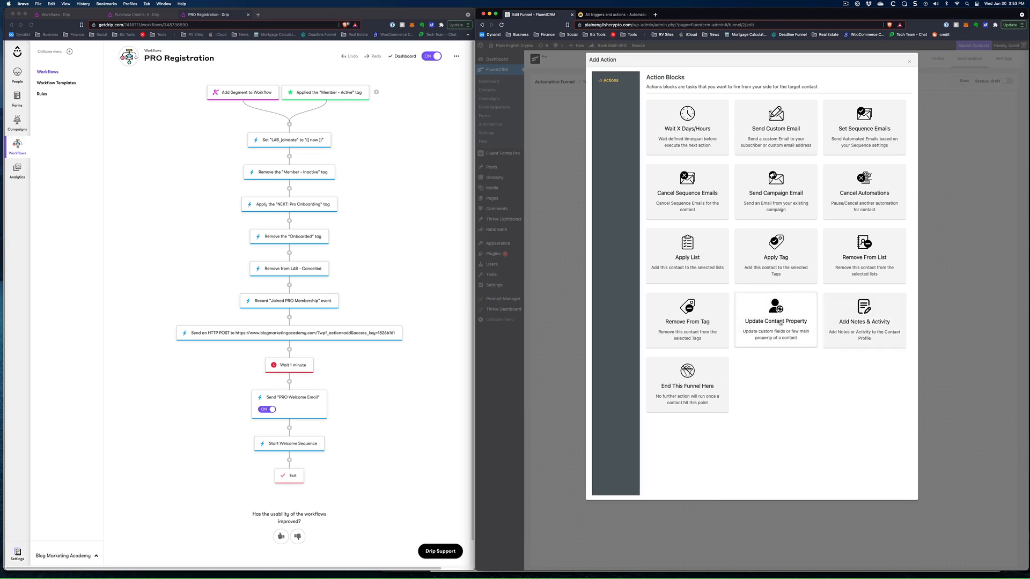
left_click(350, 177)
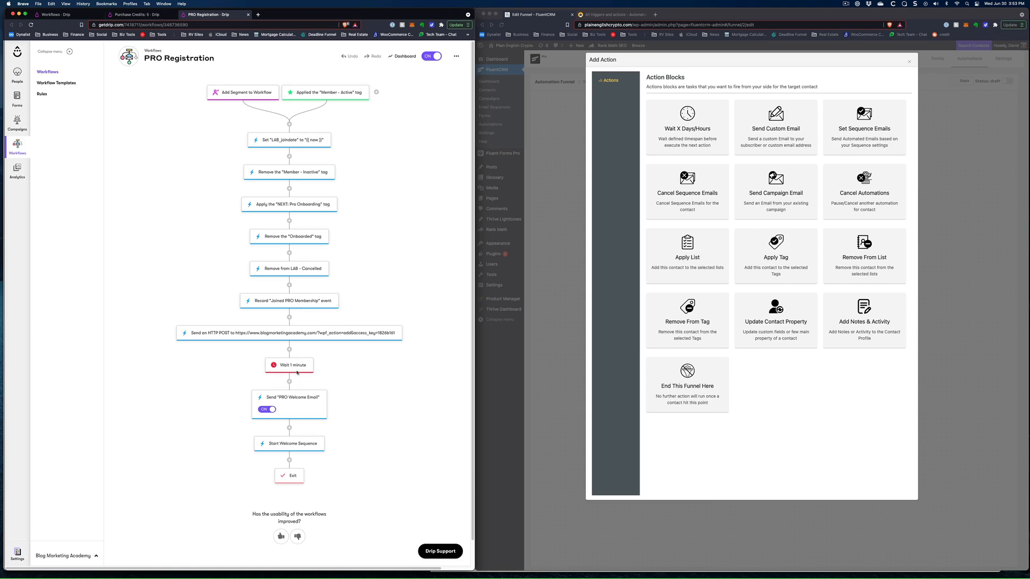
left_click(797, 425)
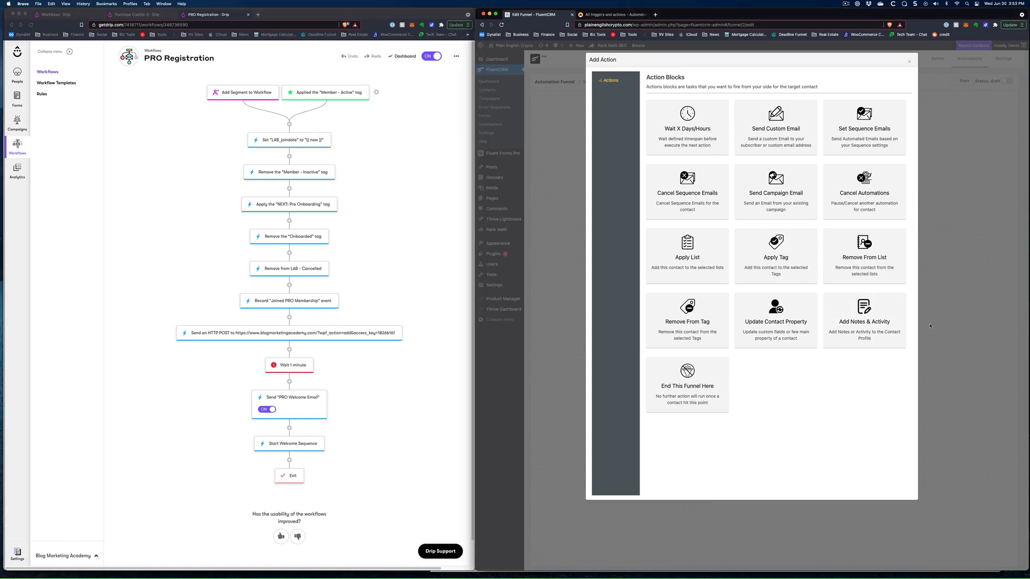
Step: Close the No branch's action blocks and add a Wait X Days/Hours block of 1 minute between the Test trigger and Check Contact's Properties
left_click(909, 61)
left_click(774, 130)
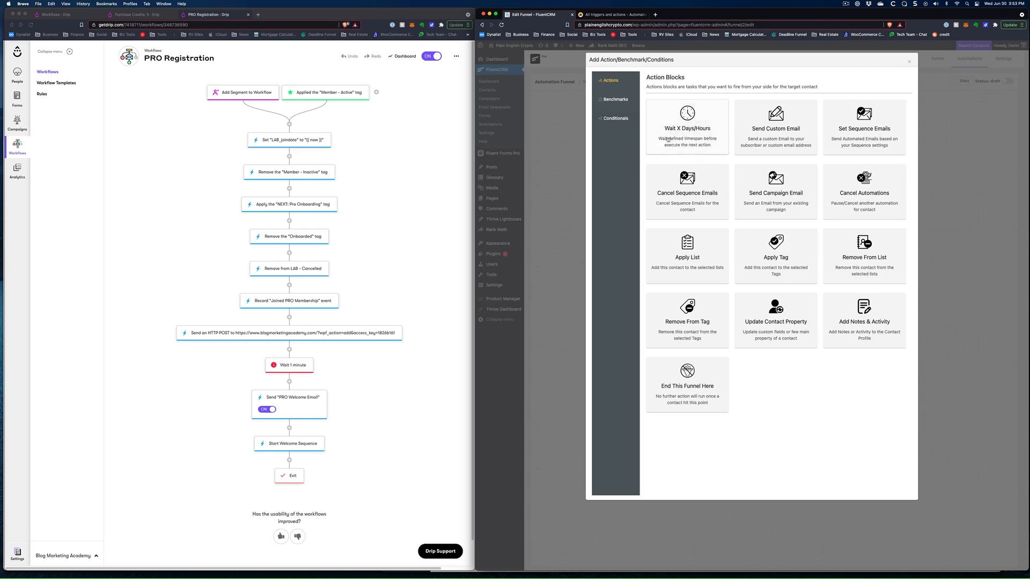
left_click(686, 126)
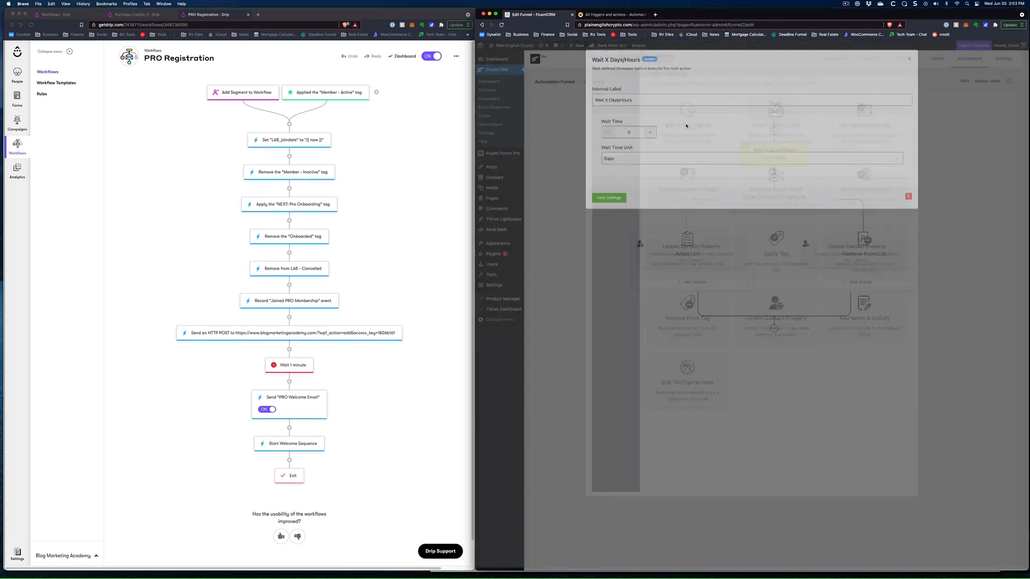
left_click(616, 162)
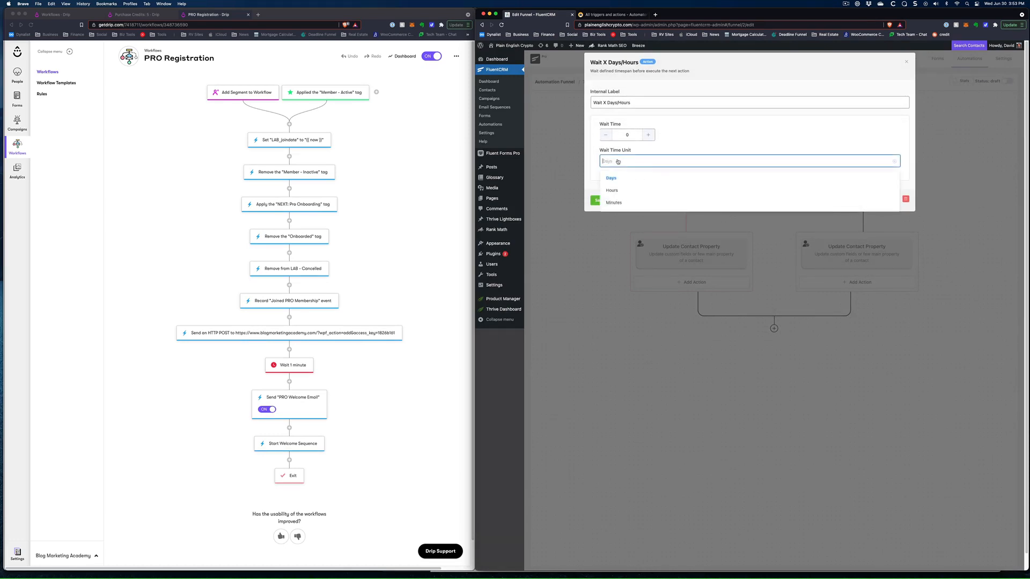
left_click(614, 202)
left_click(623, 133)
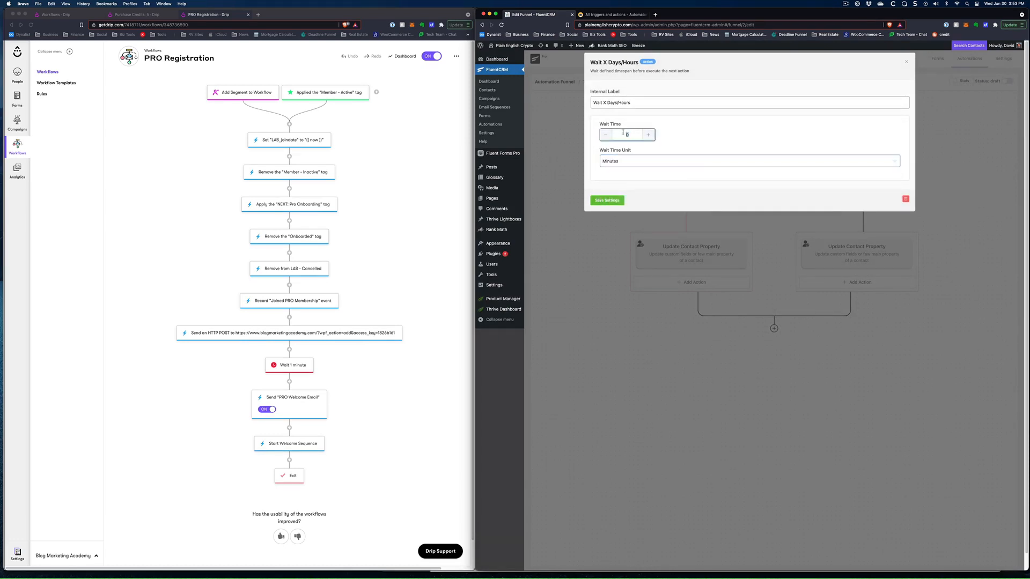
left_click(607, 200)
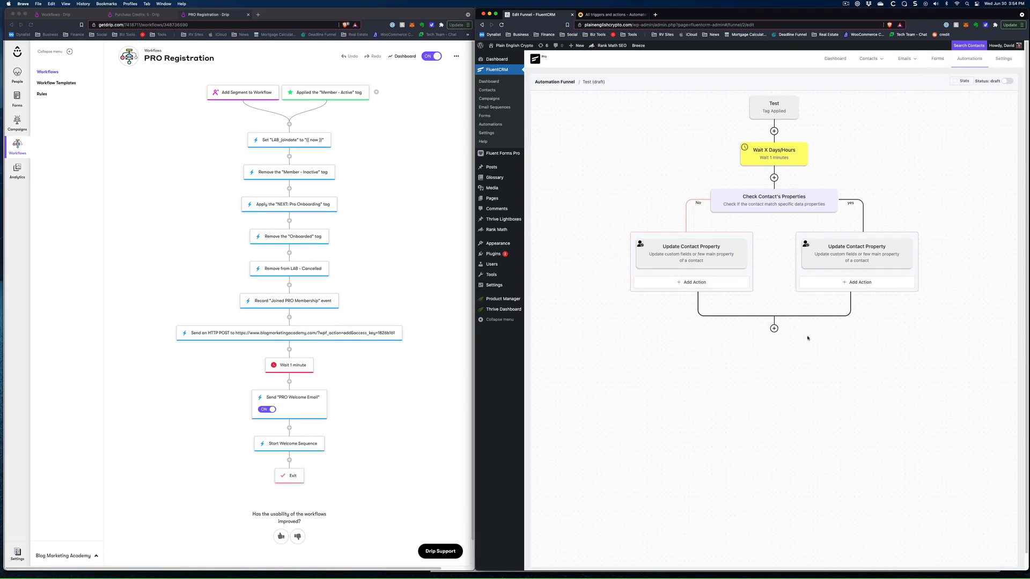
Step: Browse the first two pages of Drip's workflow list, examine the BUY: Step Into A Game (Woo) workflow, and return to the list
left_click(141, 135)
left_click(56, 14)
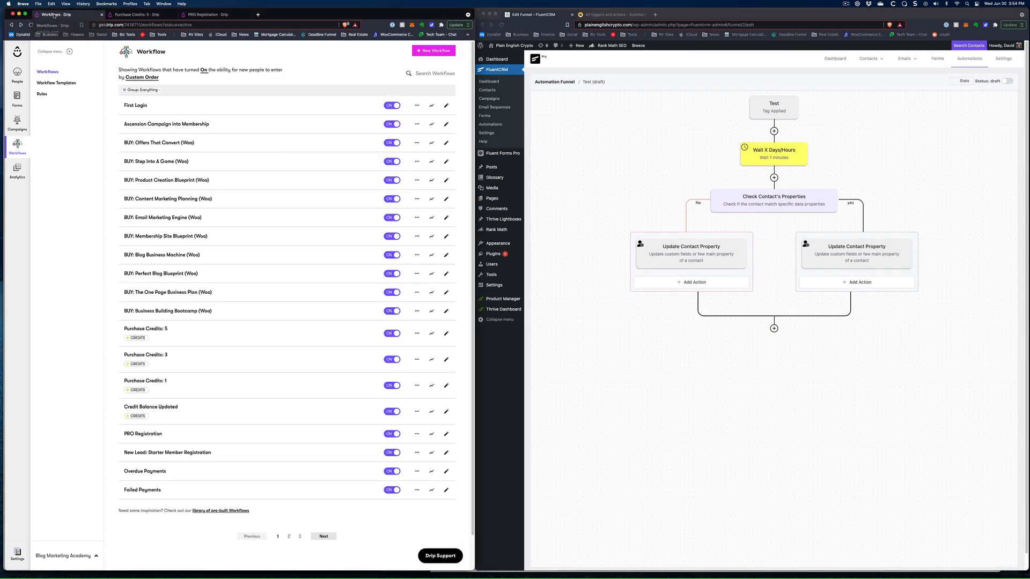
scroll(223, 258, "down", 2)
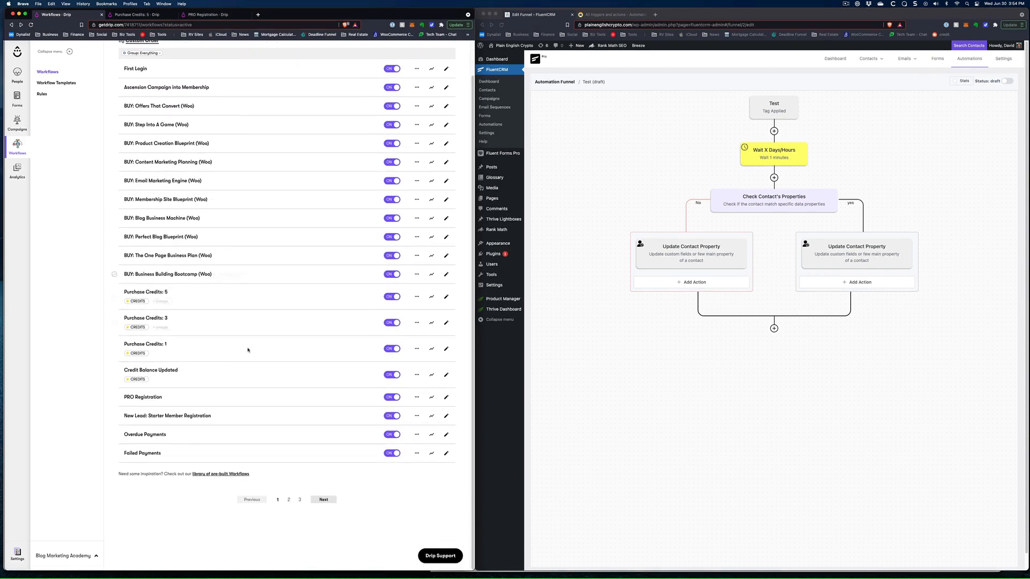
left_click(289, 500)
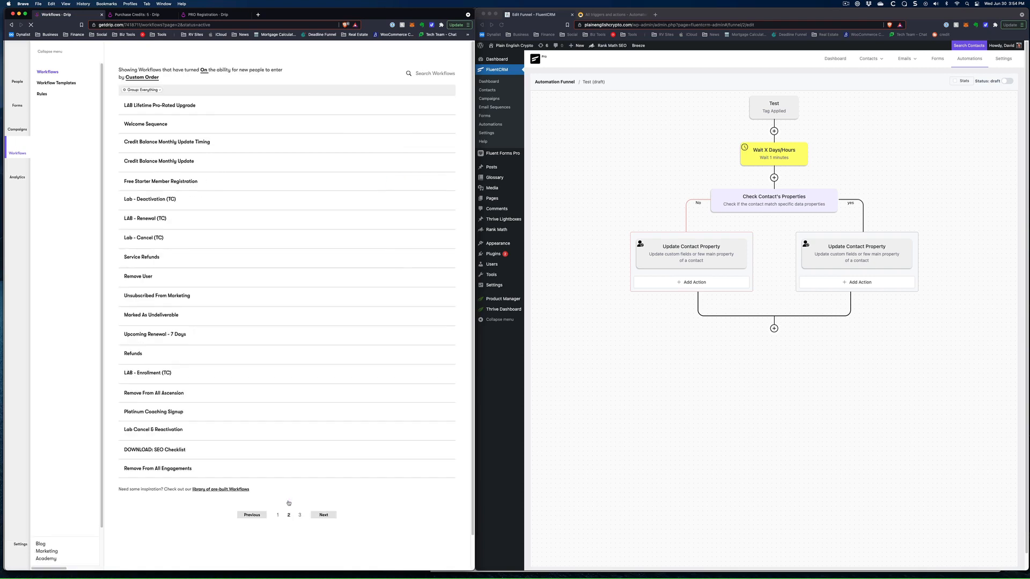
left_click(11, 25)
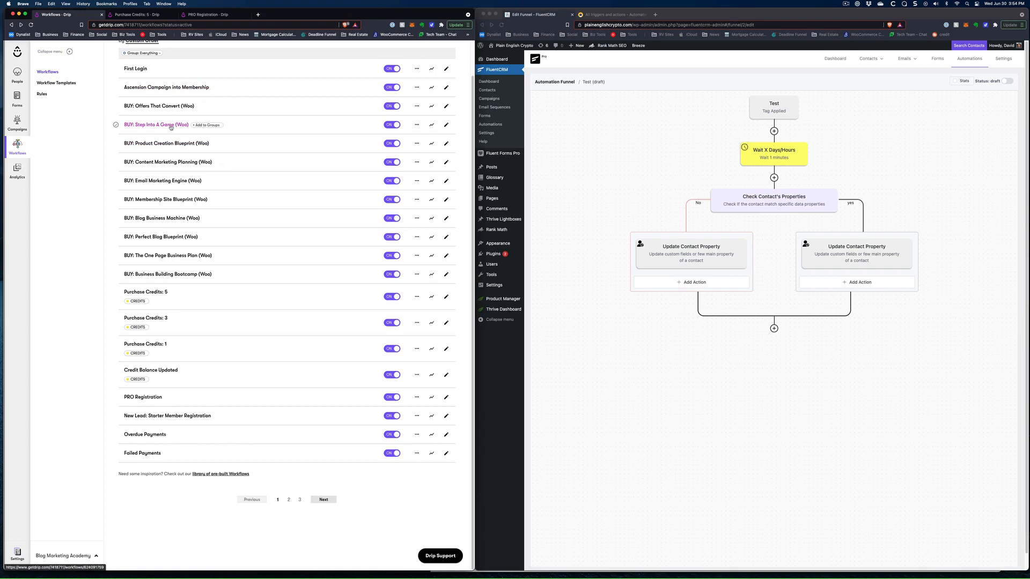
left_click(173, 125)
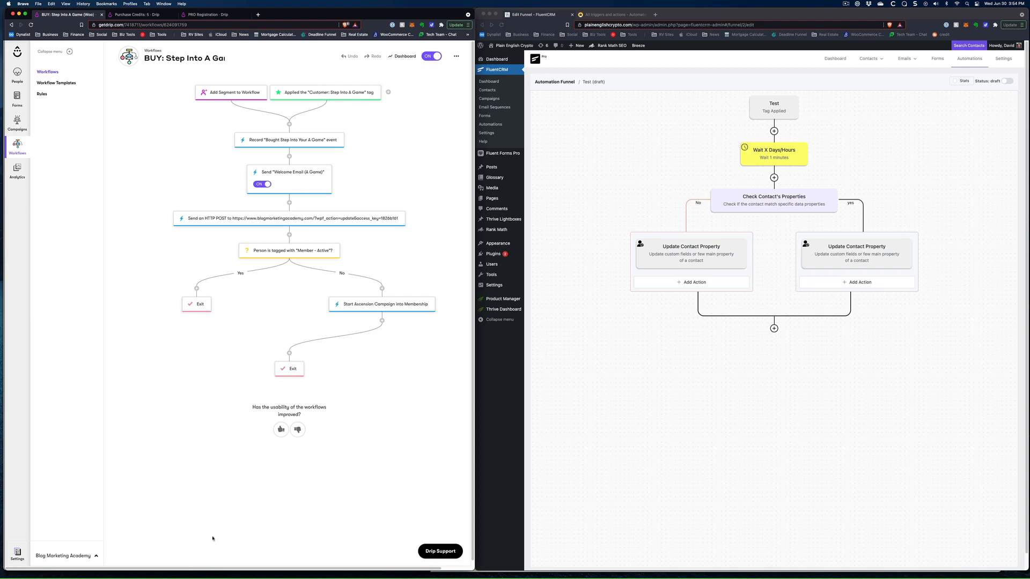
left_click(12, 24)
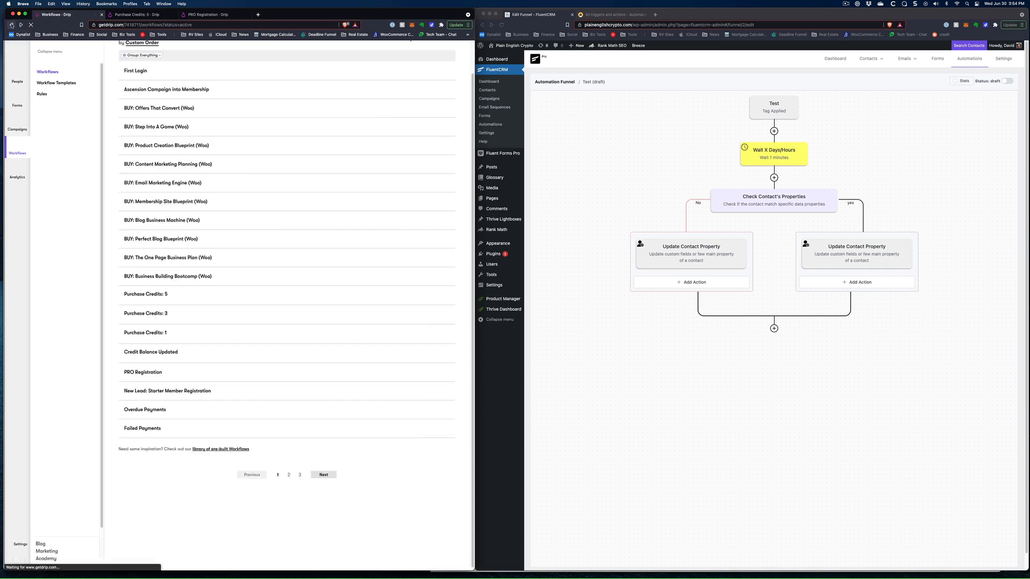